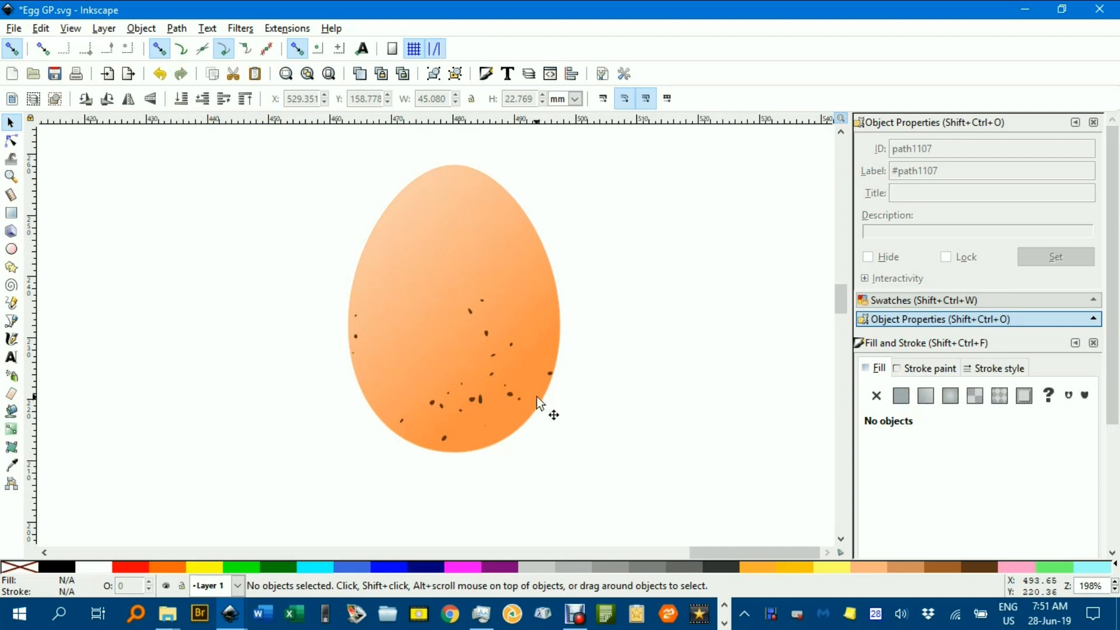
- Copy the plain unspotted egg and paste the duplicate into the empty canvas area beyond the speckled egg
scroll(396, 385, "left", 10)
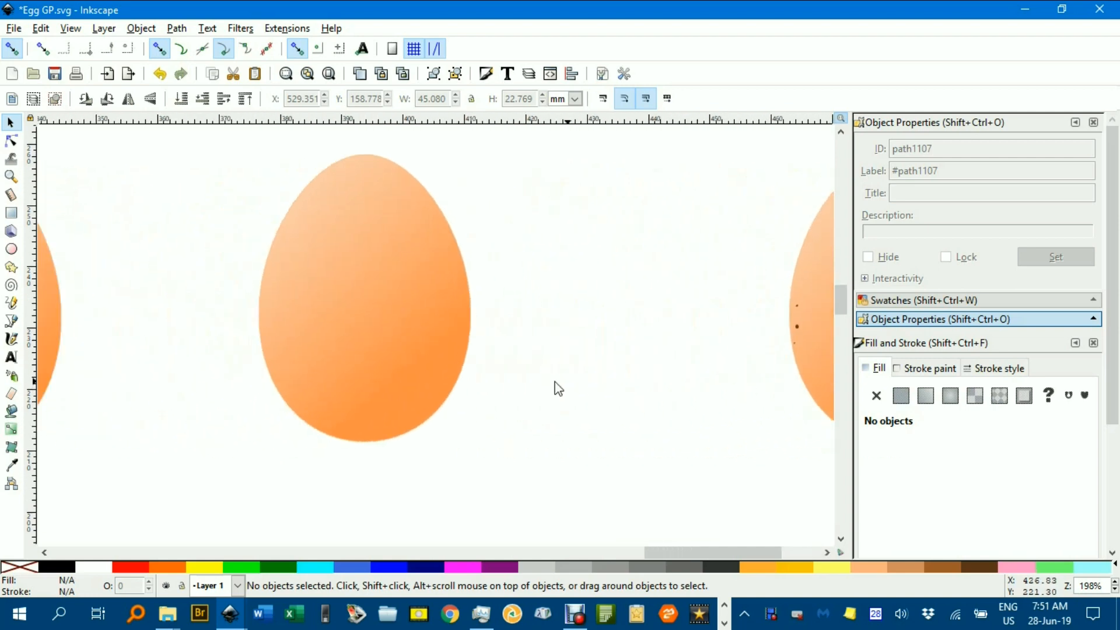
left_click(387, 297)
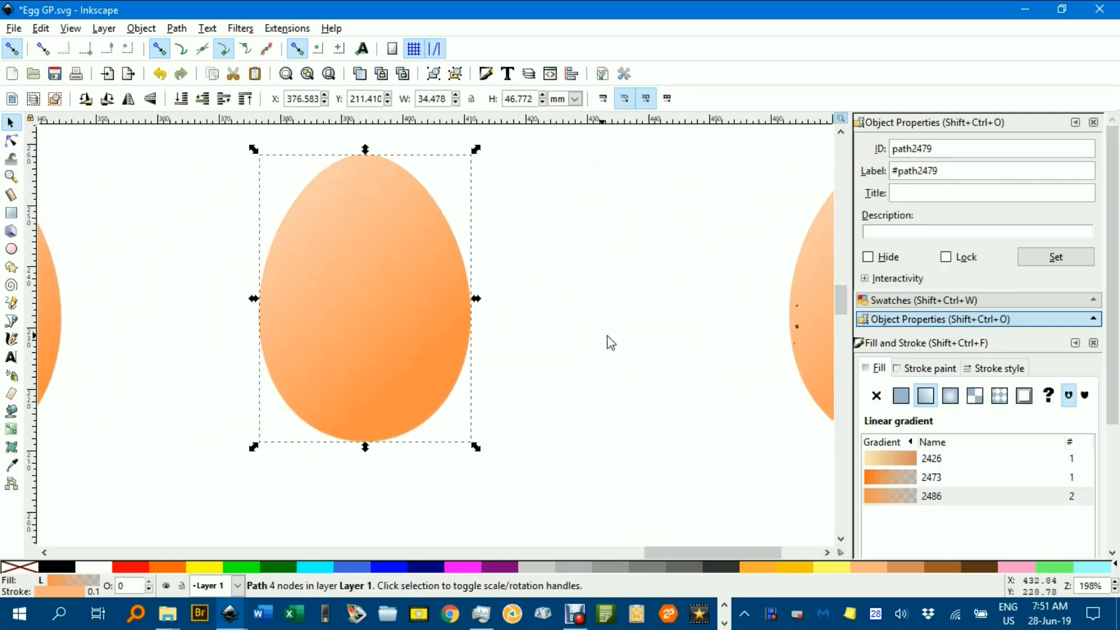
scroll(102, 350, "right", 10)
scroll(102, 350, "right", 10)
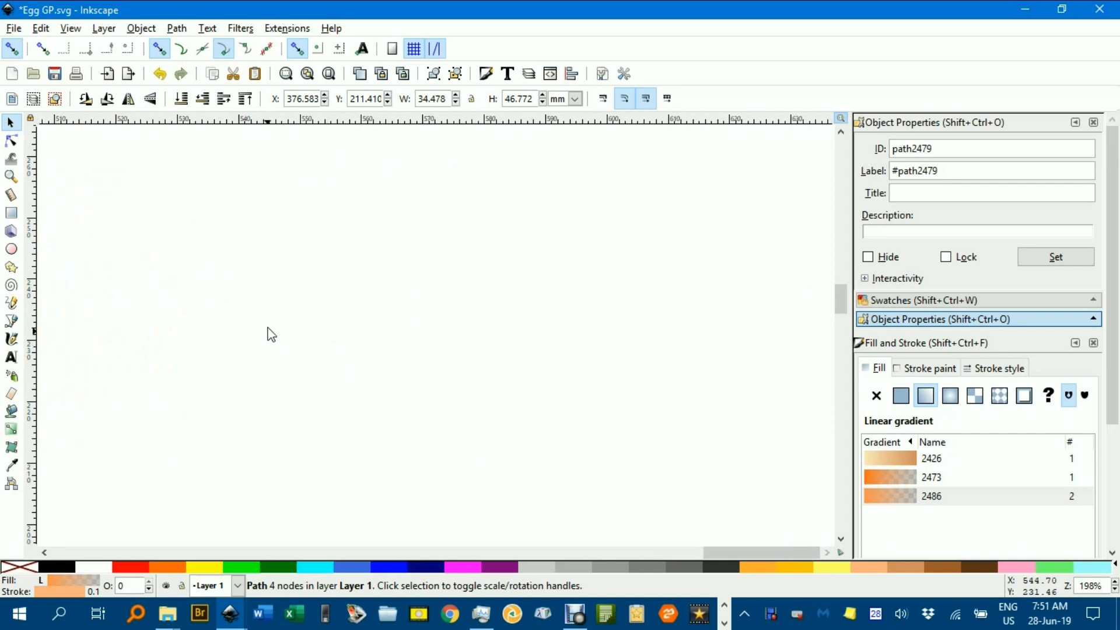
key("ctrl+v")
left_click_drag(286, 321, 211, 310)
left_click(402, 329)
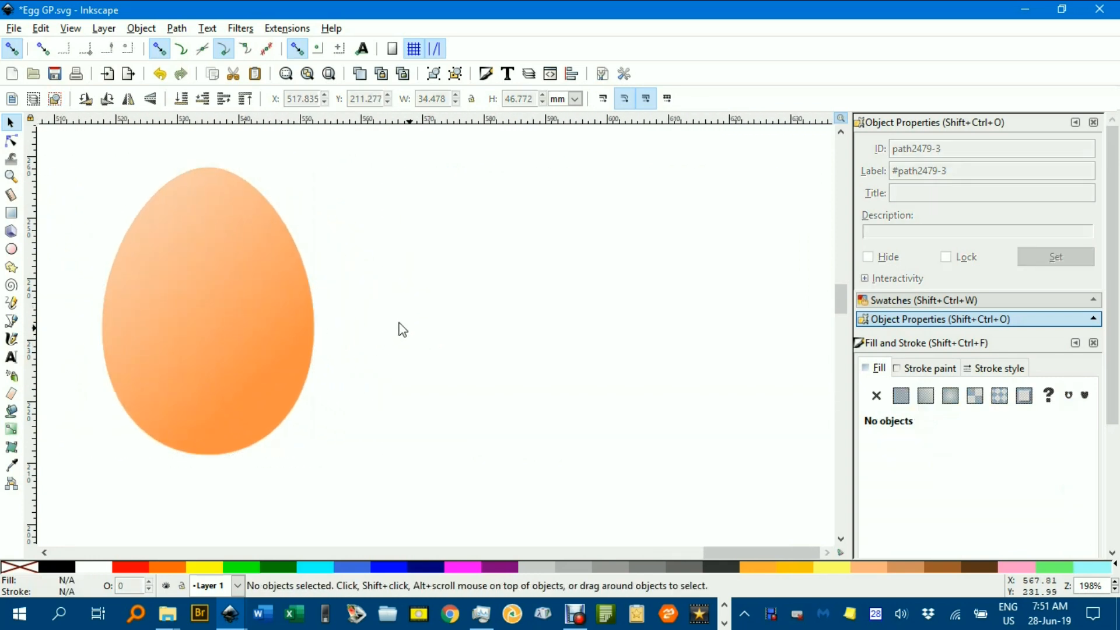
- Draw a small upright ellipse beside the new egg and scale it down to about 0.6 by 1.4 mm
left_click(11, 250)
mouse_move(412, 242)
left_mouse_down()
mouse_move(421, 262)
mouse_move(416, 252)
left_mouse_up()
scroll(413, 245, "up", 6)
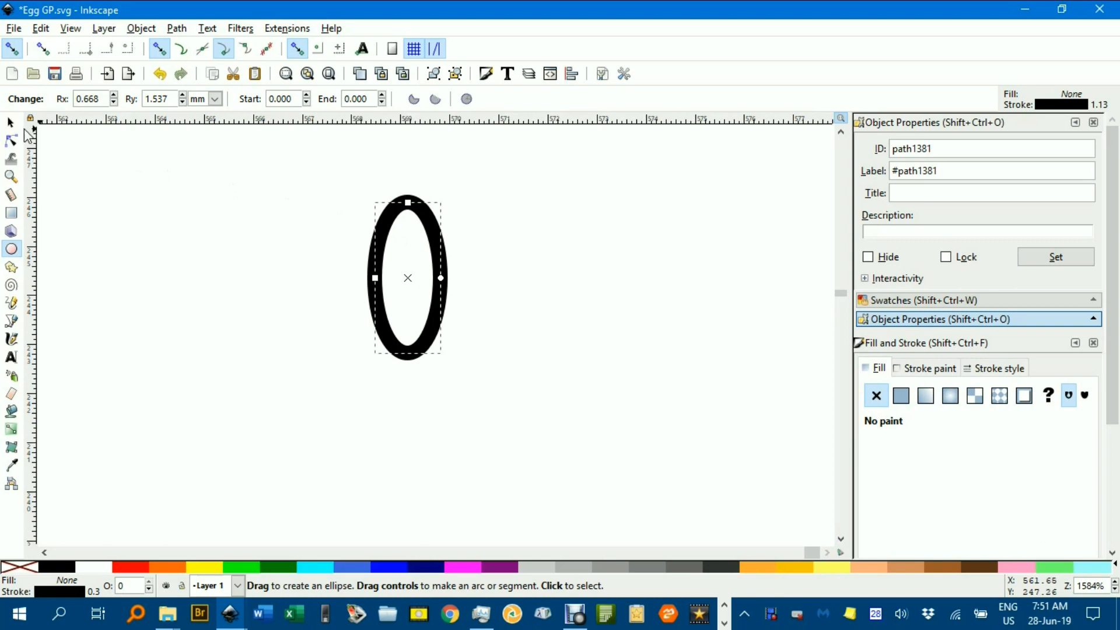
left_click(10, 122)
left_click_drag(455, 186, 443, 234)
scroll(446, 239, "down", 3)
scroll(449, 245, "down", 4)
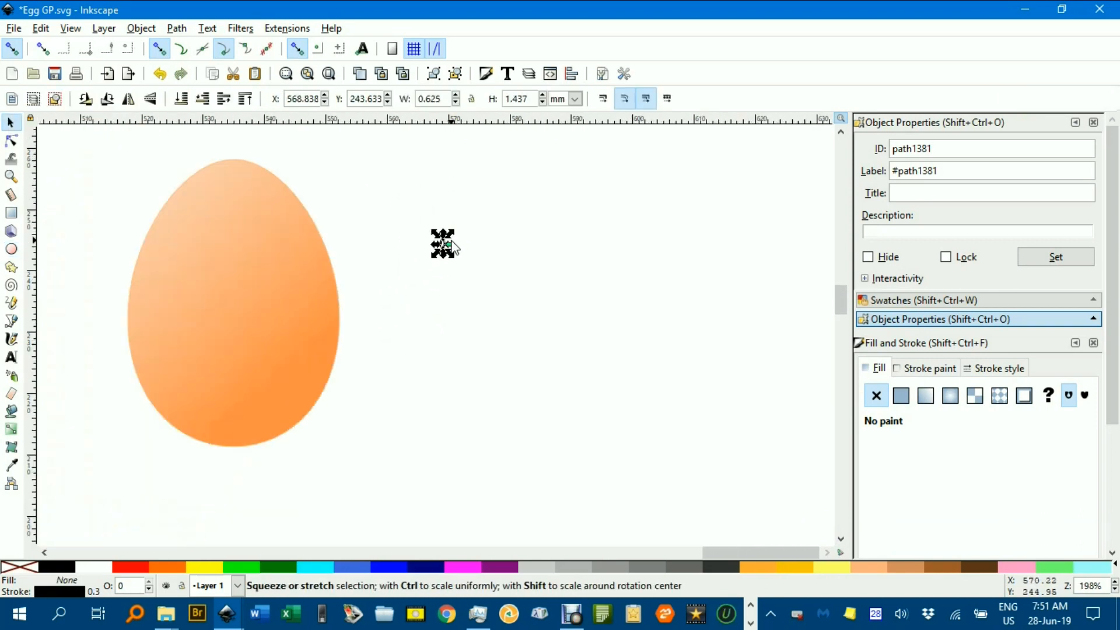
left_click(496, 244)
- Fill the small ellipse with dark brown and remove its stroke
scroll(453, 240, "up", 7)
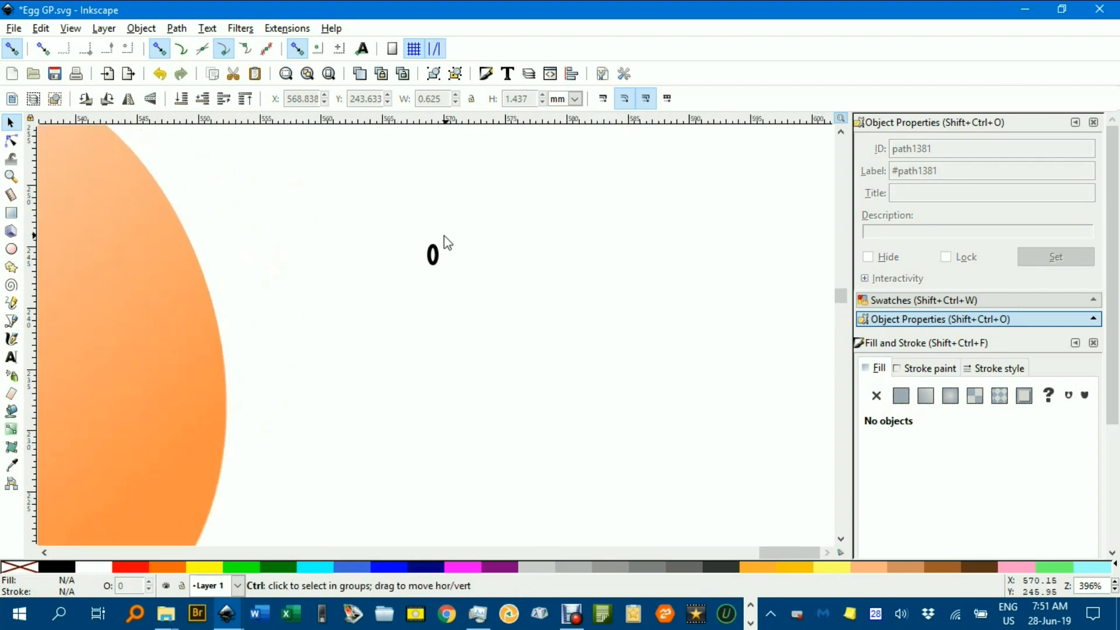
left_click(439, 282)
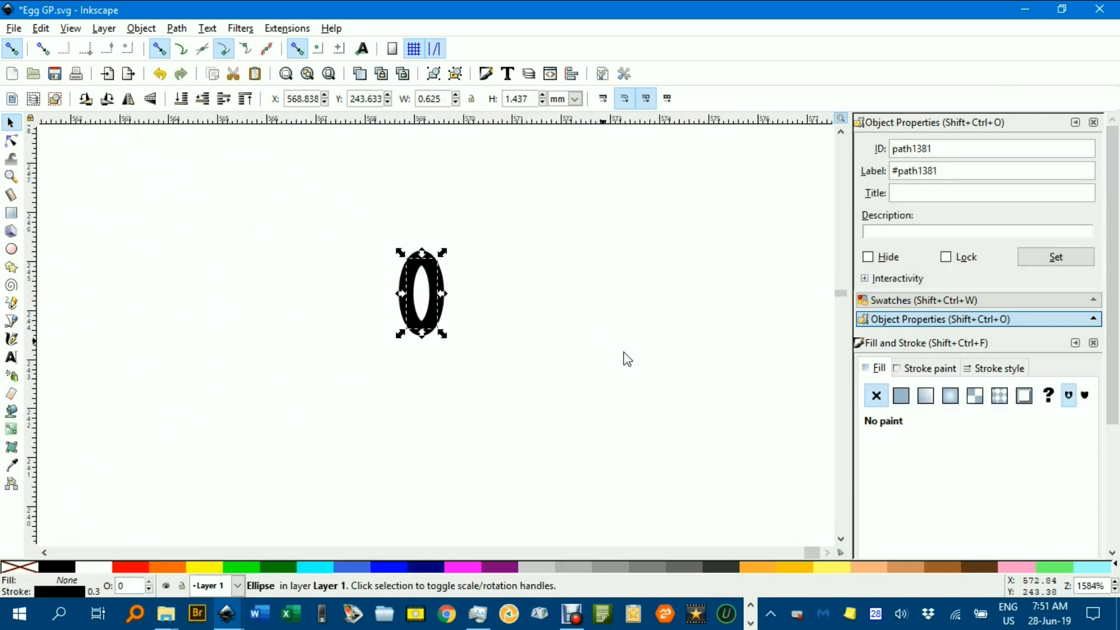
left_click(991, 567)
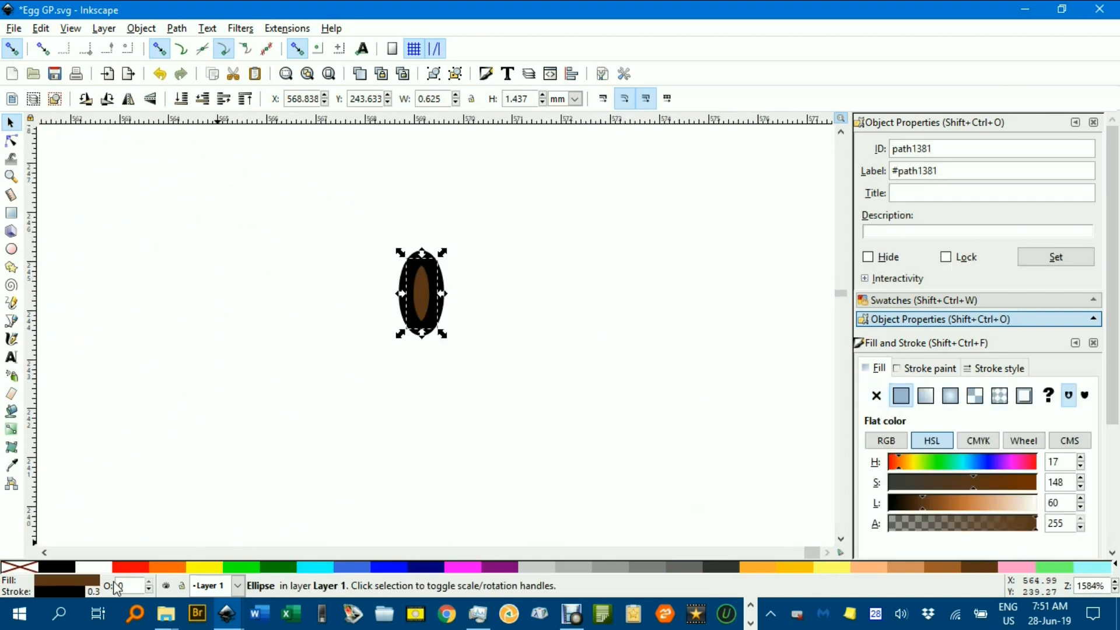
left_click(20, 570, "shift")
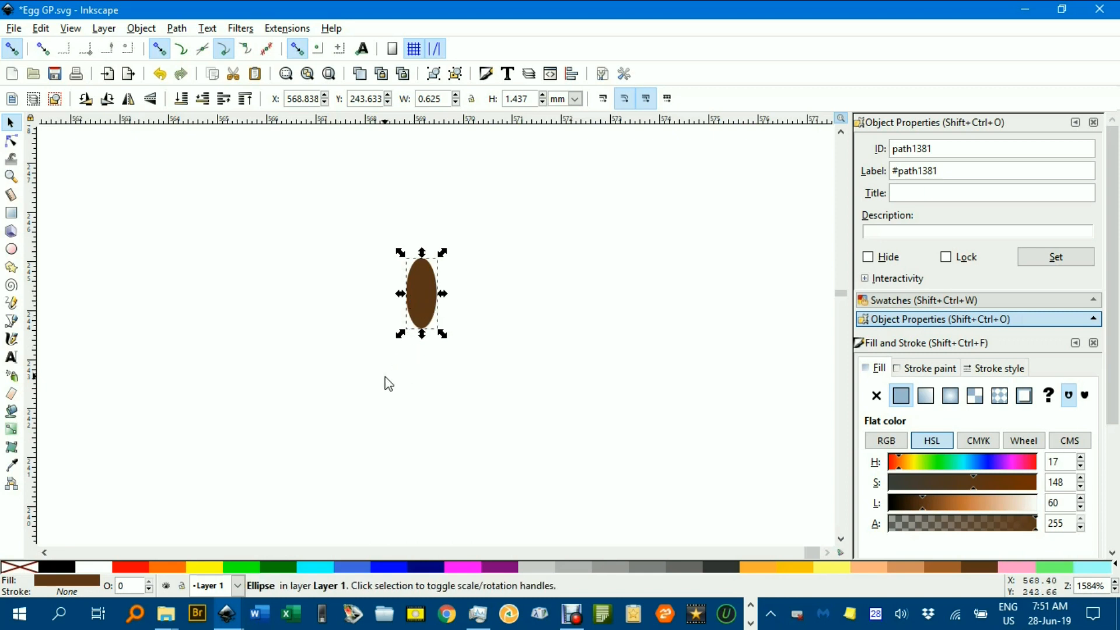
- Spray scattered copies of the brown ellipse, randomly rotated and scaled, across the empty canvas beside it
scroll(420, 344, "down", 3)
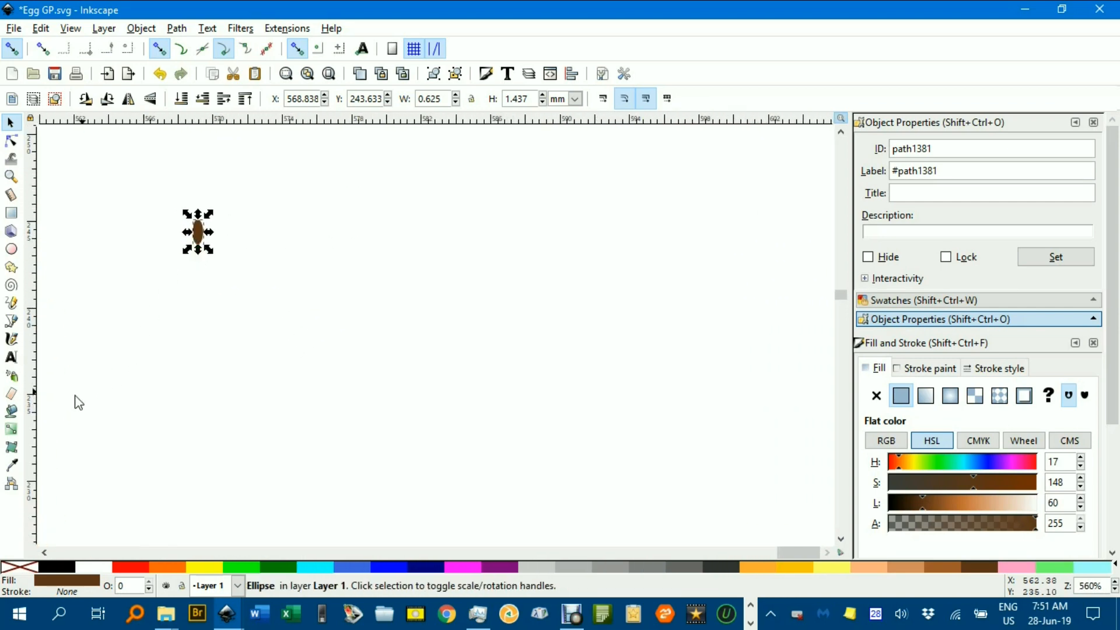
left_click(13, 377)
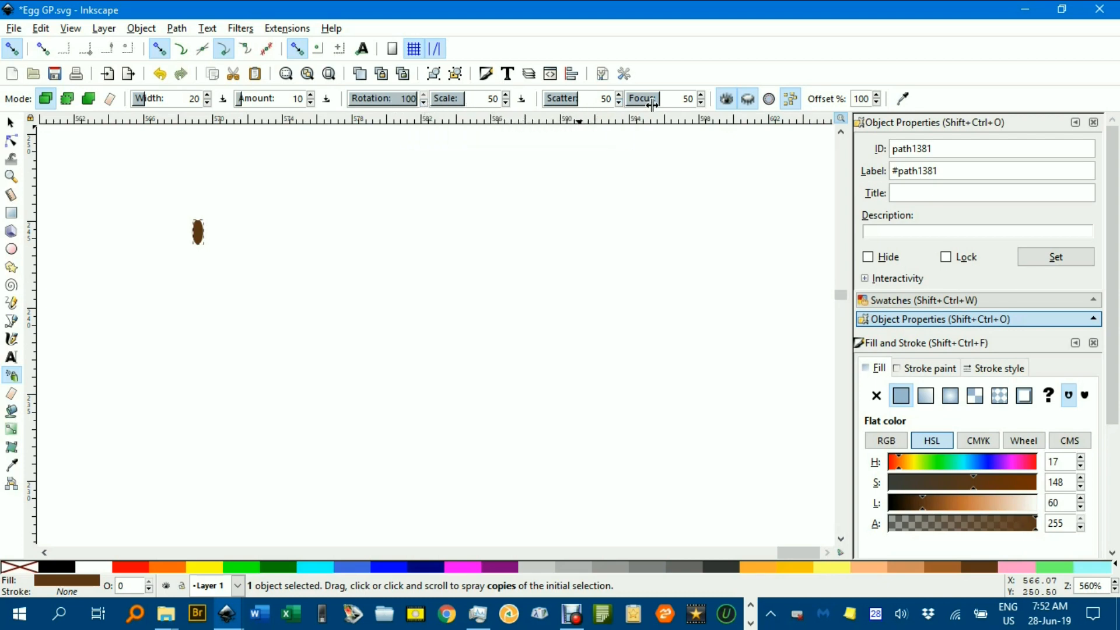
mouse_move(403, 250)
left_mouse_down()
mouse_move(477, 257)
mouse_move(467, 358)
mouse_move(535, 391)
mouse_move(601, 318)
mouse_move(427, 407)
mouse_move(381, 445)
mouse_move(440, 479)
mouse_move(527, 458)
mouse_move(623, 404)
mouse_move(643, 331)
mouse_move(691, 318)
mouse_move(653, 418)
mouse_move(625, 222)
left_mouse_up()
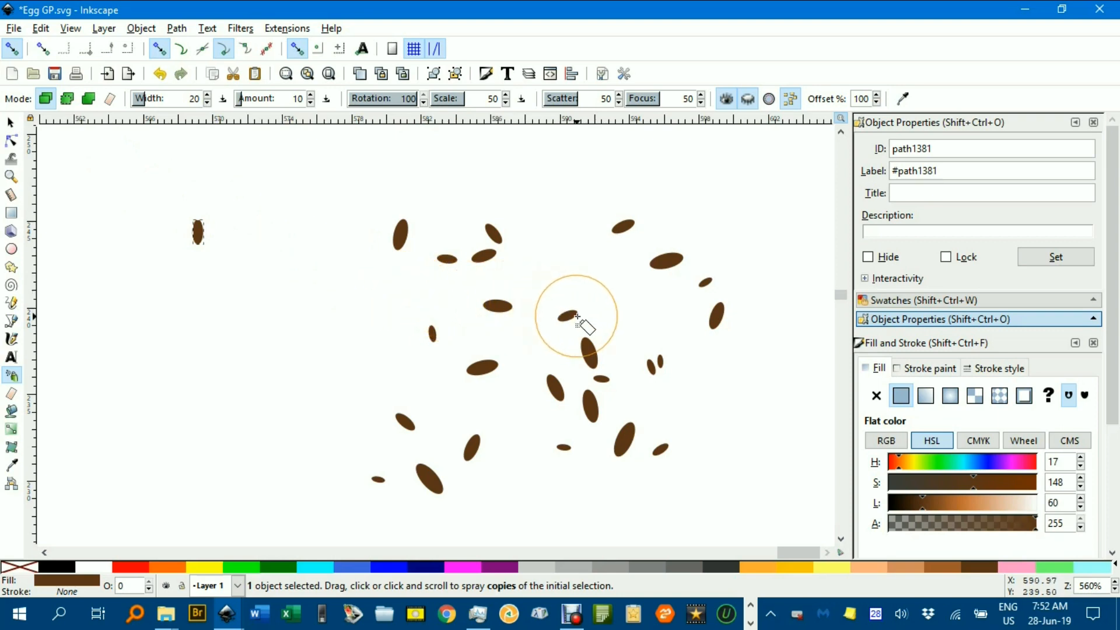
- Select all the sprayed spots and push their outlines into irregular shapes with the Tweak tool
left_click(10, 122)
left_click_drag(331, 171, 775, 535)
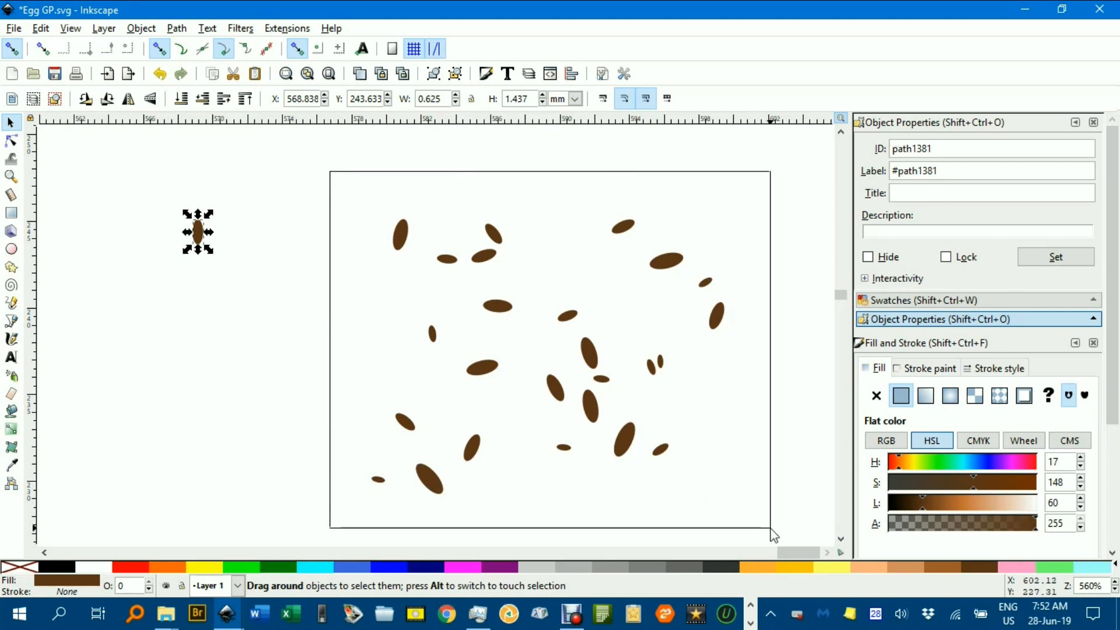
left_click(10, 164)
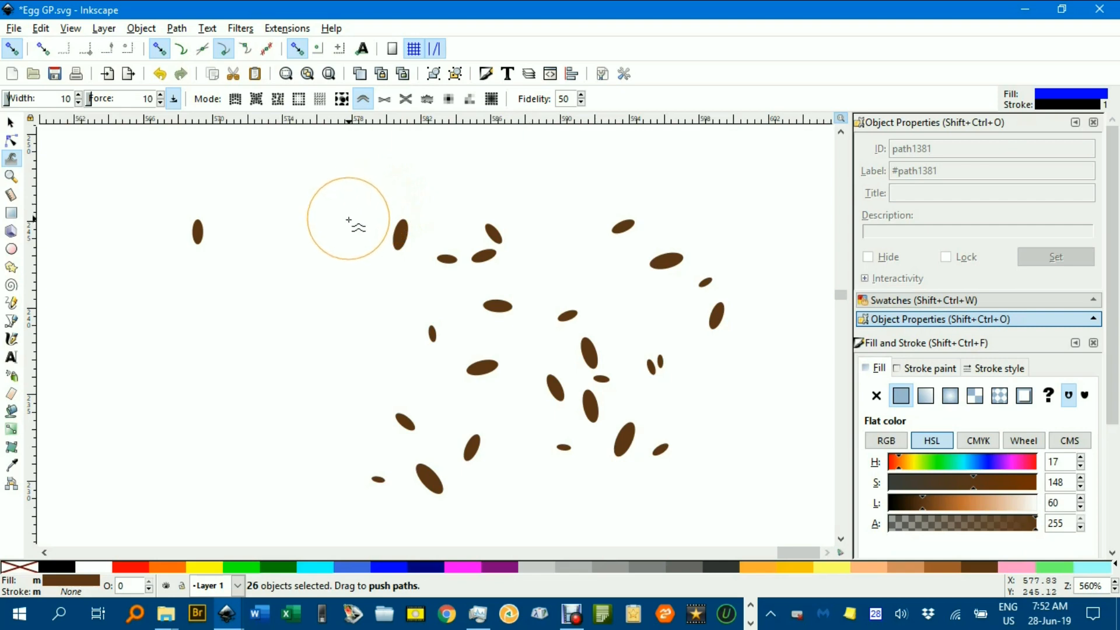
mouse_move(342, 238)
left_mouse_down()
mouse_move(403, 238)
mouse_move(467, 267)
mouse_move(636, 239)
mouse_move(663, 303)
mouse_move(620, 355)
mouse_move(534, 357)
mouse_move(503, 318)
mouse_move(501, 274)
mouse_move(538, 267)
mouse_move(574, 370)
mouse_move(521, 402)
mouse_move(562, 431)
mouse_move(677, 355)
mouse_move(688, 436)
mouse_move(652, 452)
mouse_move(620, 379)
mouse_move(573, 364)
mouse_move(498, 376)
mouse_move(436, 453)
mouse_move(503, 477)
mouse_move(458, 497)
mouse_move(412, 492)
mouse_move(424, 445)
mouse_move(396, 395)
mouse_move(570, 358)
mouse_move(623, 375)
mouse_move(688, 348)
mouse_move(488, 313)
mouse_move(575, 277)
mouse_move(673, 266)
mouse_move(687, 242)
mouse_move(687, 275)
mouse_move(650, 197)
mouse_move(622, 225)
mouse_move(733, 330)
mouse_move(424, 463)
mouse_move(439, 471)
mouse_move(416, 467)
left_mouse_up()
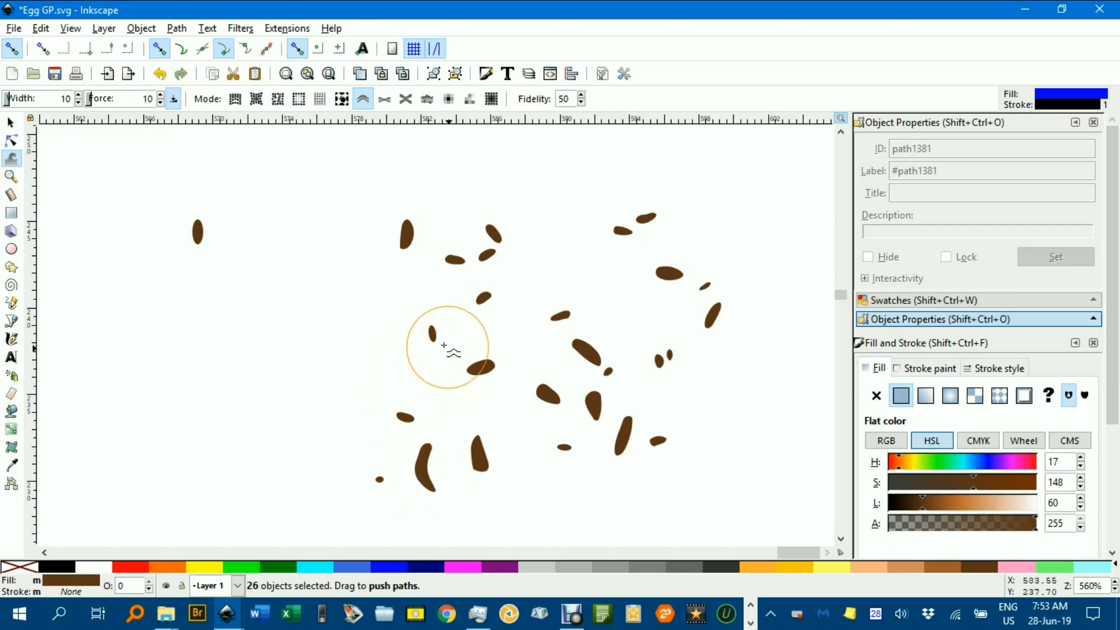
- Delete the large crescent-shaped spot near the lower end of the sprayed cluster
left_click(11, 123)
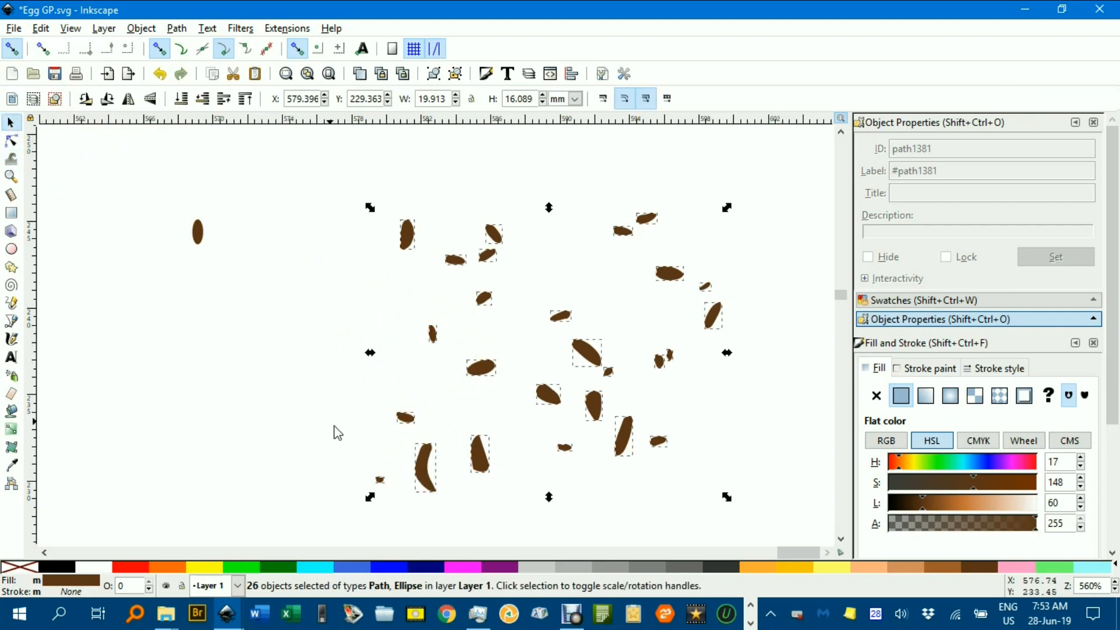
left_click(366, 448)
left_click(422, 467)
key("Delete")
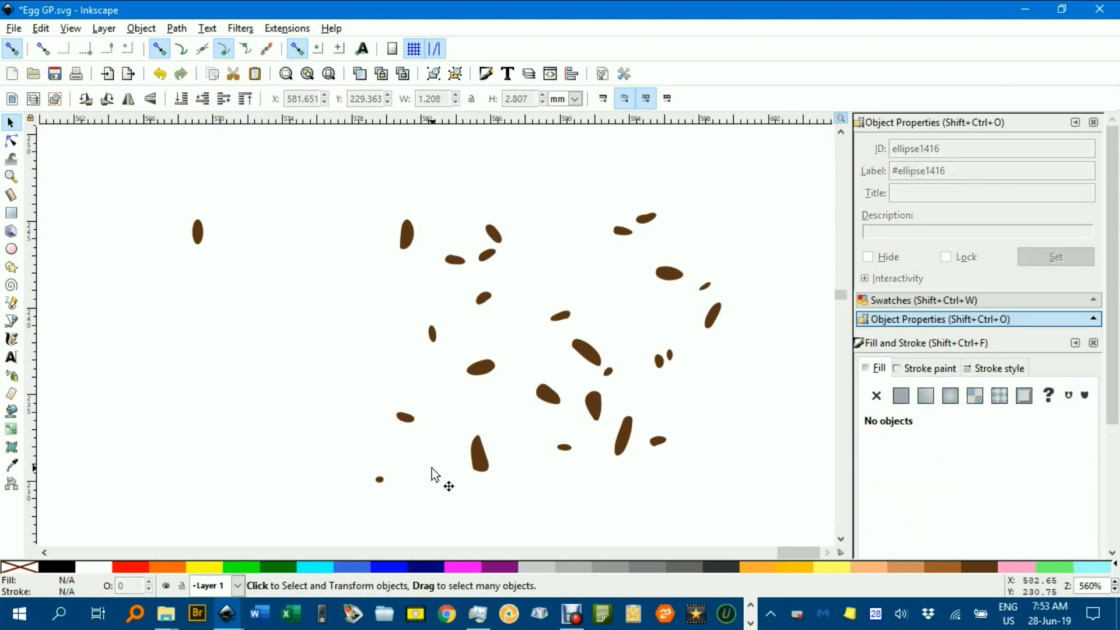
- Select all the remaining tweaked spots and move them onto the lower-right part of the plain egg
mouse_move(328, 167)
left_mouse_down()
mouse_move(547, 505)
mouse_move(767, 532)
left_mouse_up()
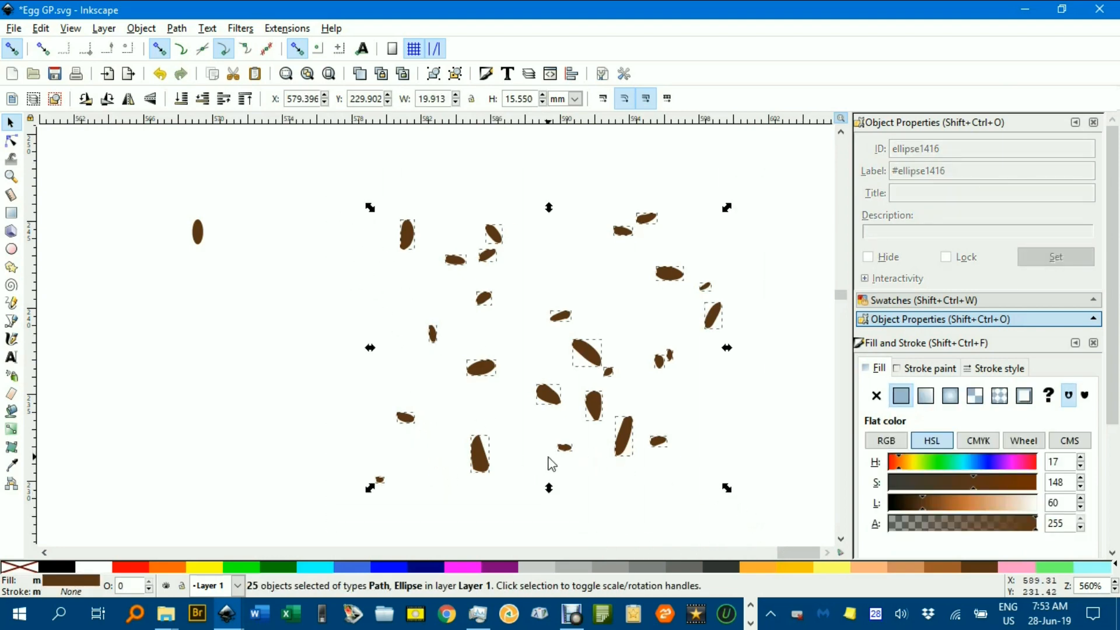
scroll(528, 459, "down", 3, "ctrl")
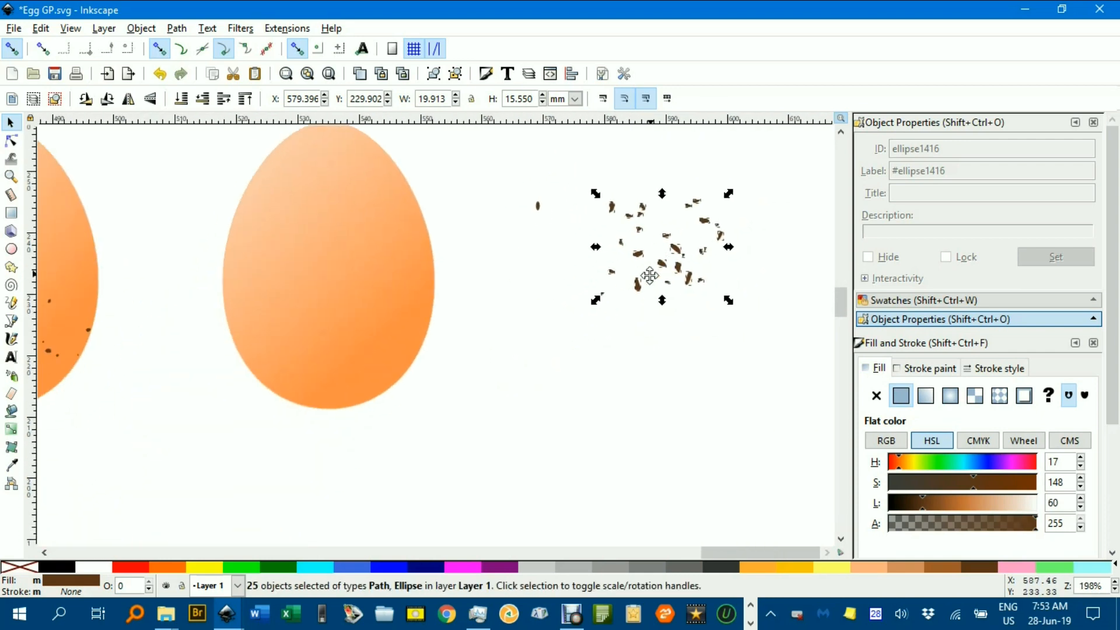
left_click_drag(679, 260, 377, 366)
left_click(507, 354)
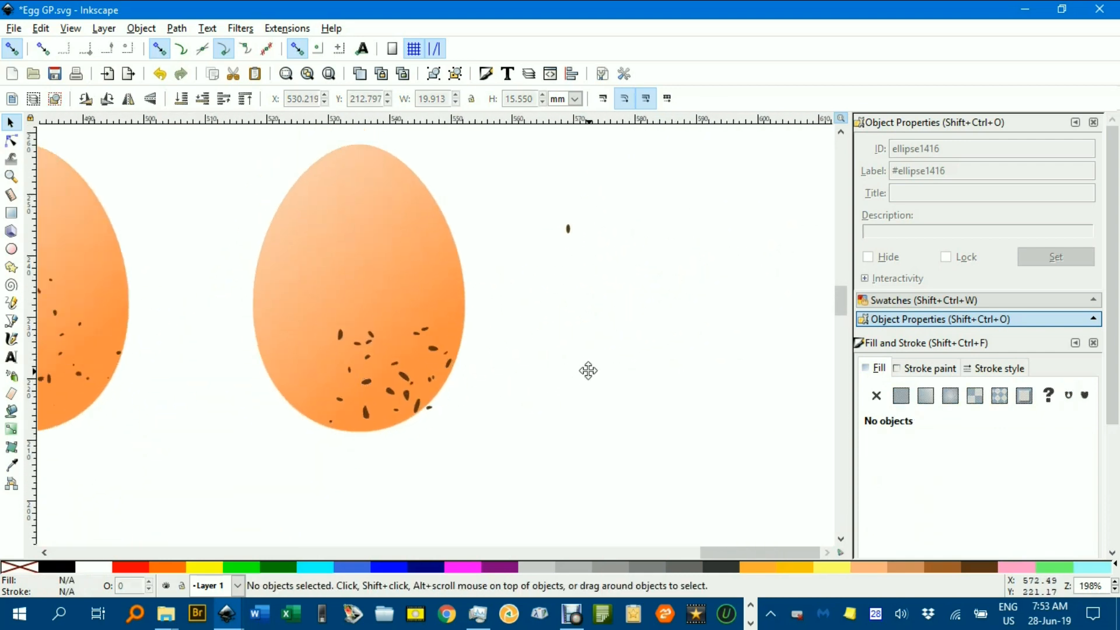
- Move the spot that sticks out past the egg's lower-right edge to the inside of its left half
scroll(543, 358, "up", 2, "ctrl")
left_click_drag(616, 351, 691, 349)
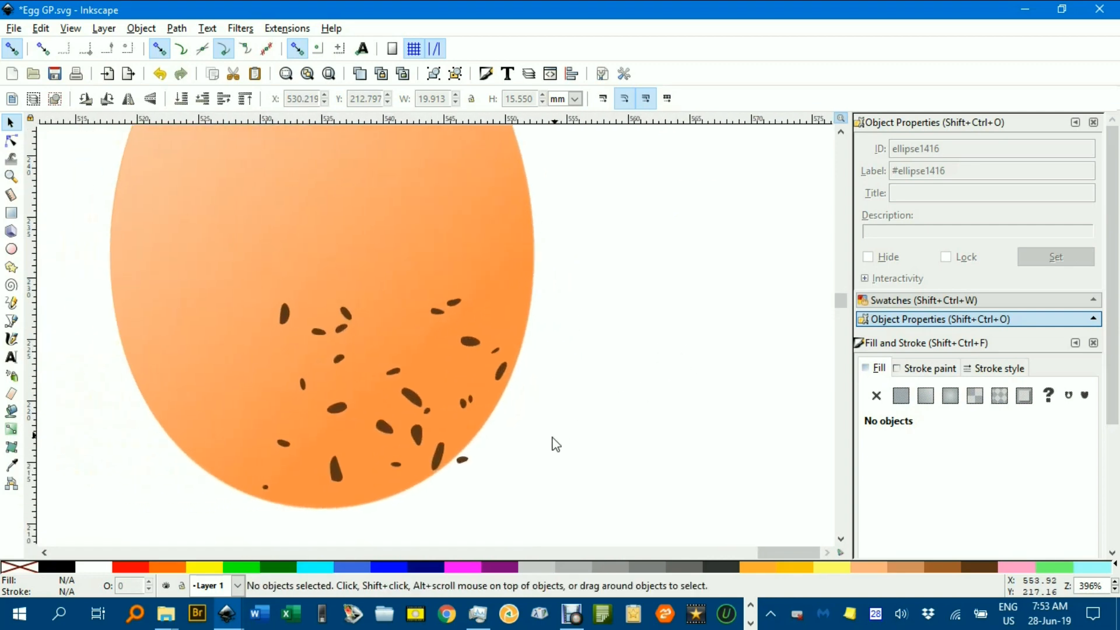
left_click_drag(462, 461, 218, 337)
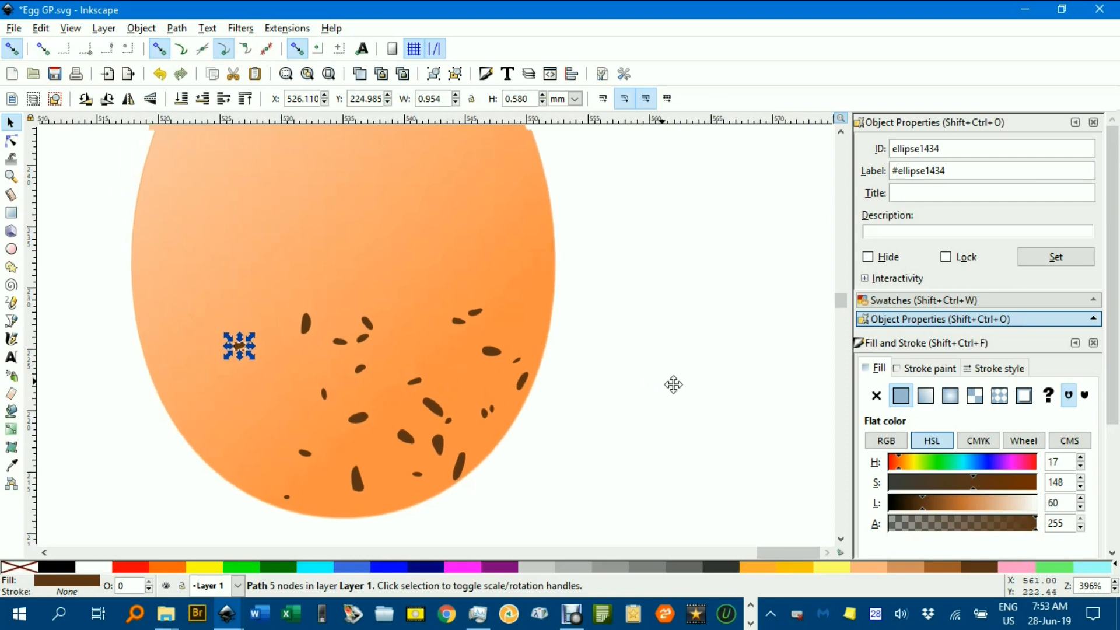
scroll(718, 385, "down", 3, "ctrl")
left_click(740, 365)
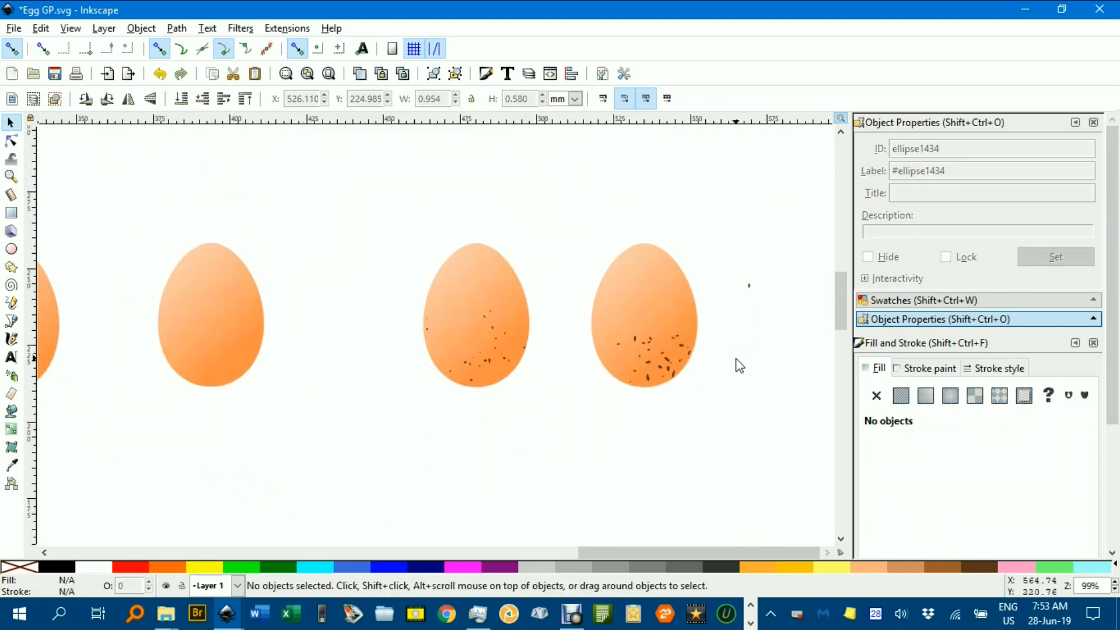
scroll(574, 341, "down", 1, "ctrl")
scroll(506, 317, "up", 2, "ctrl")
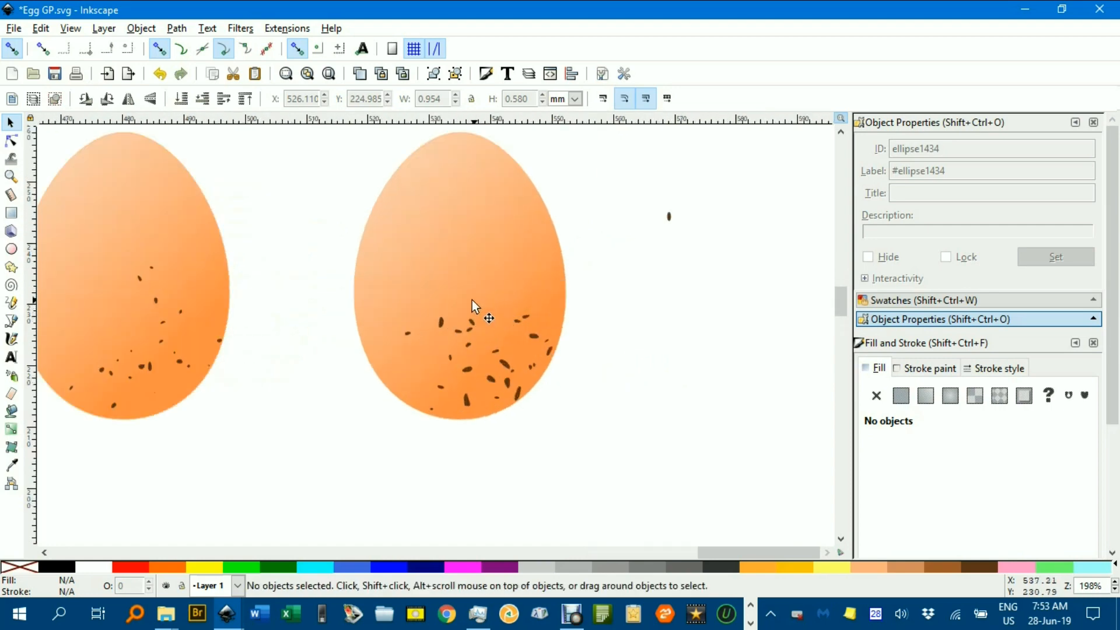
mouse_move(446, 274)
left_mouse_down()
mouse_move(491, 302)
mouse_move(453, 293)
left_mouse_up()
left_click(661, 293)
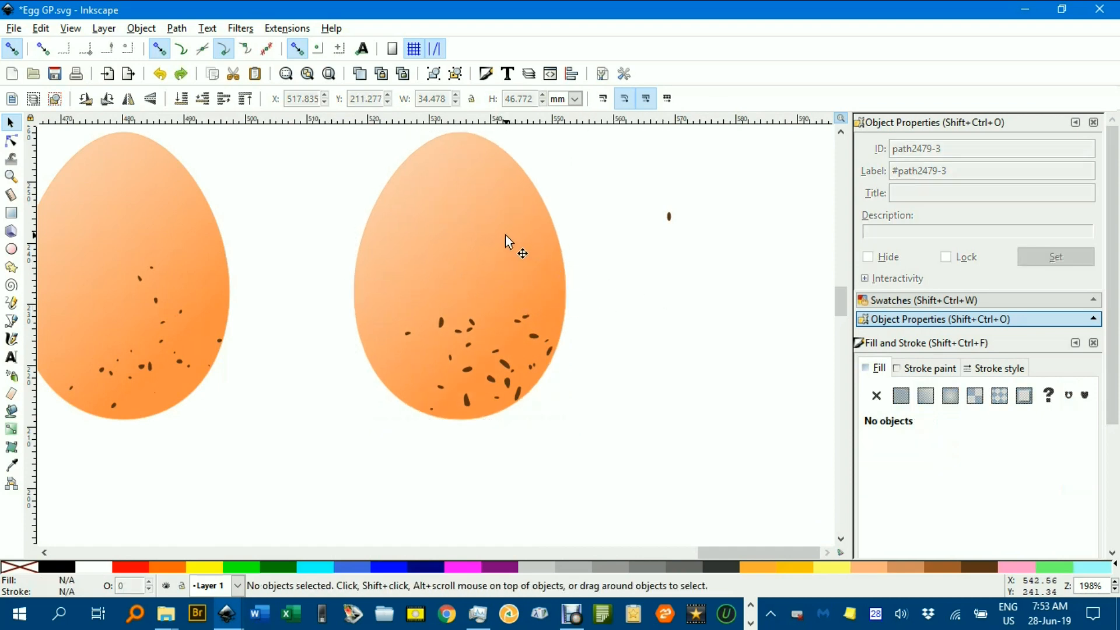
- Lock the new egg shape so that only its spots can be selected
left_click(505, 235)
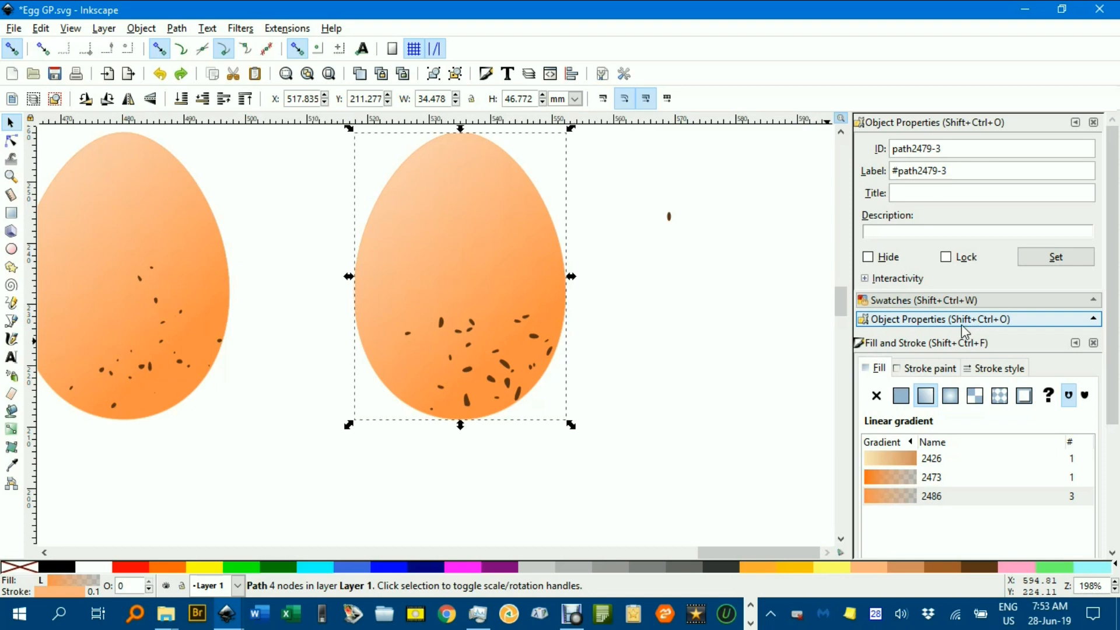
left_click(946, 257)
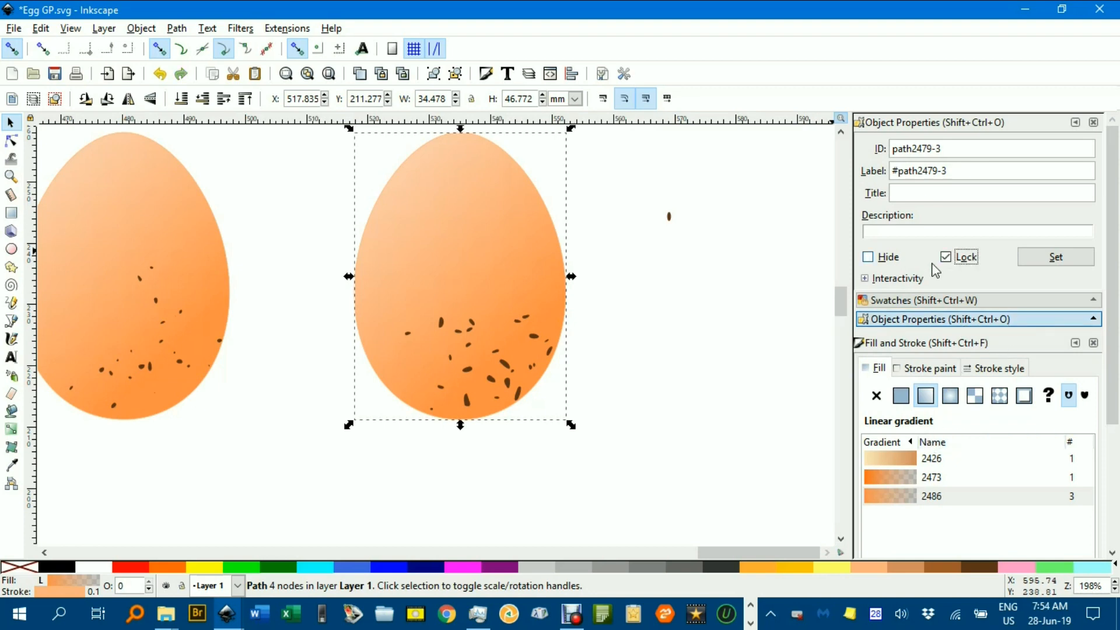
left_click(719, 271)
- Duplicate the group of spots in the egg's lower middle onto its upper-right area and reposition one of the copies inside the egg
left_click_drag(411, 303, 503, 383)
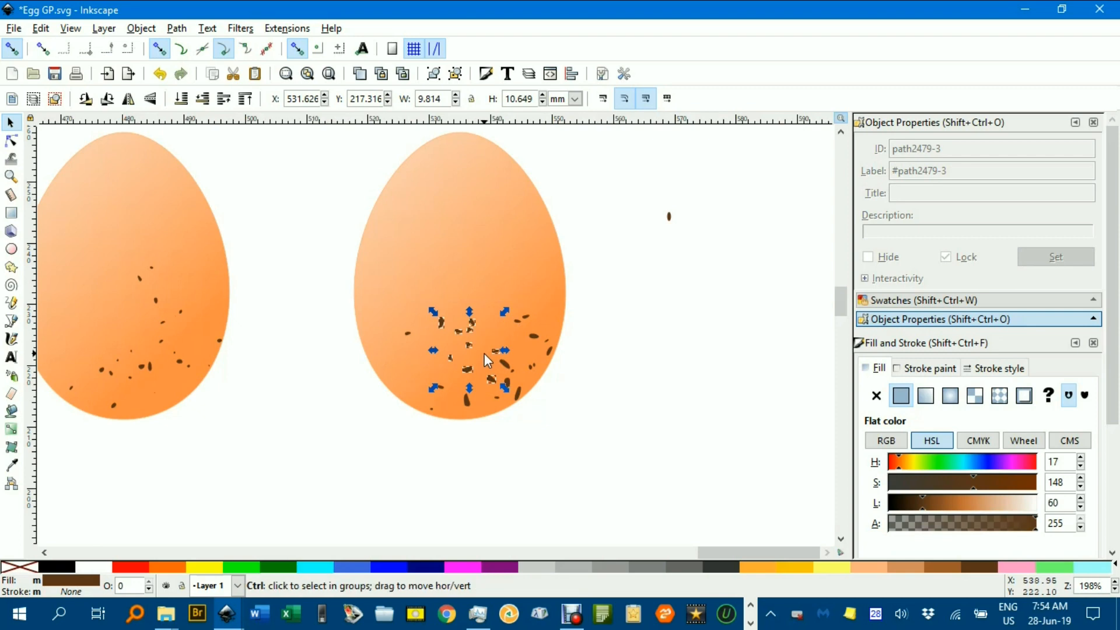
left_click(478, 348)
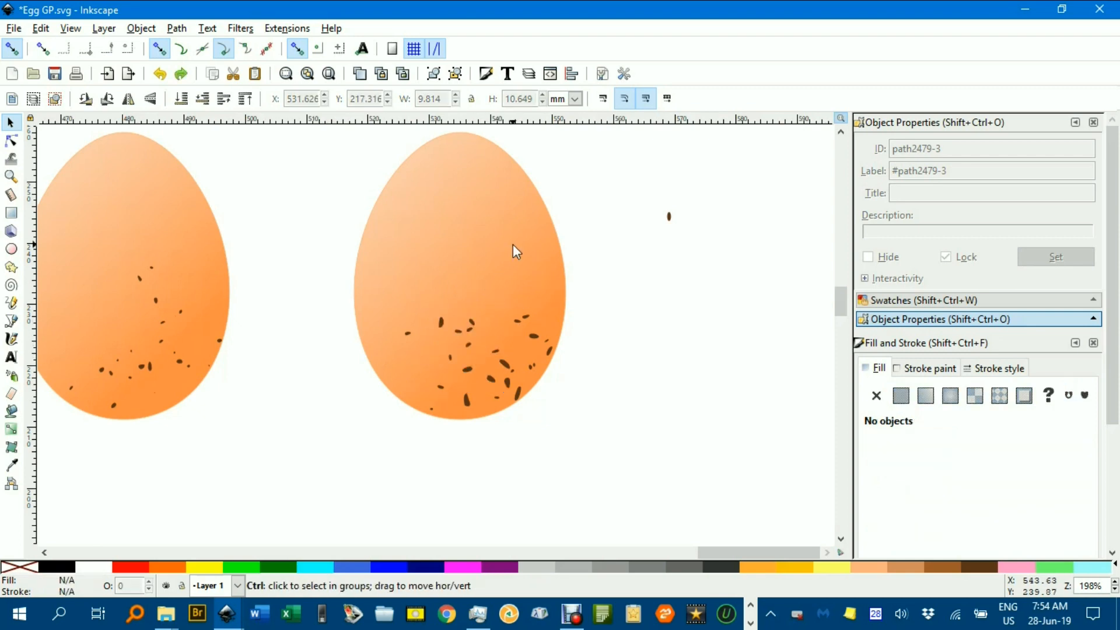
key("ctrl+v")
left_click_drag(519, 249, 541, 281)
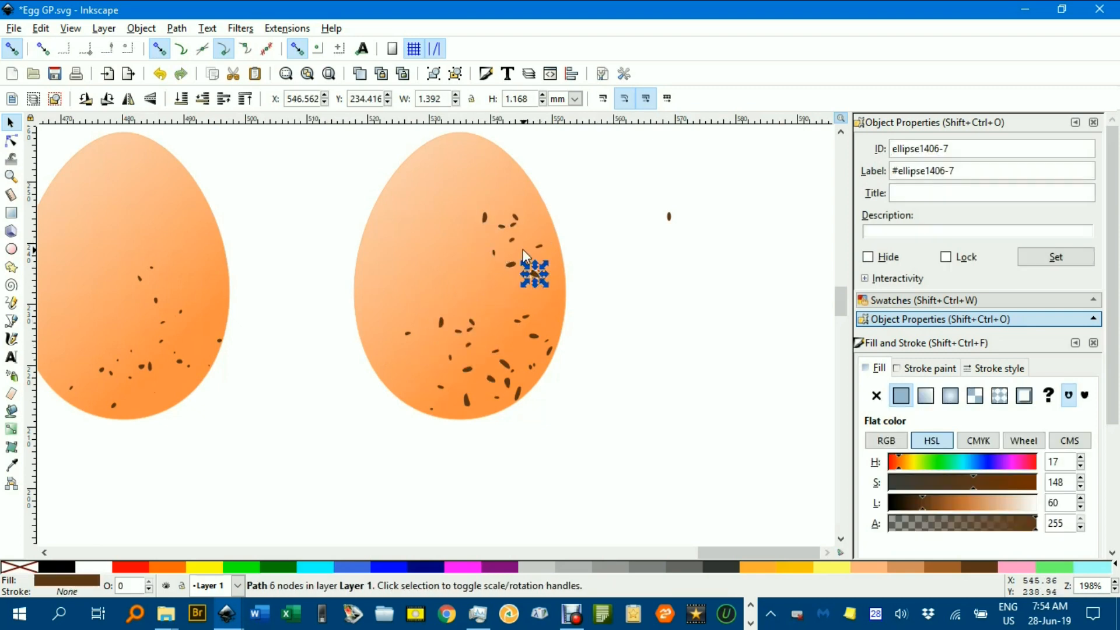
left_click(619, 202)
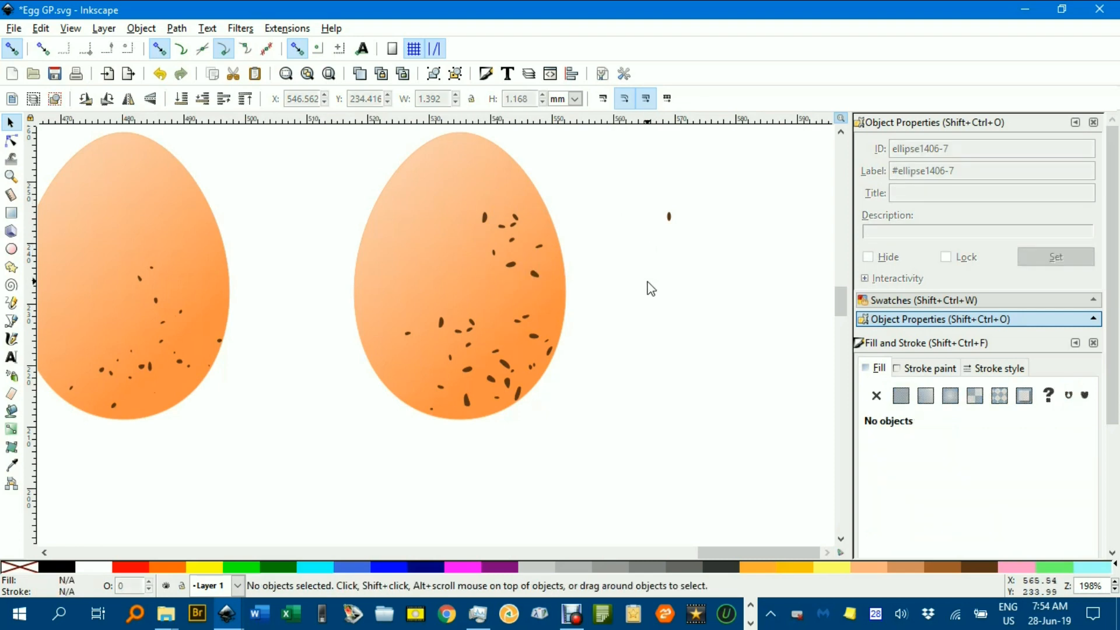
- Unlock all objects in the drawing
scroll(649, 288, "down", 3)
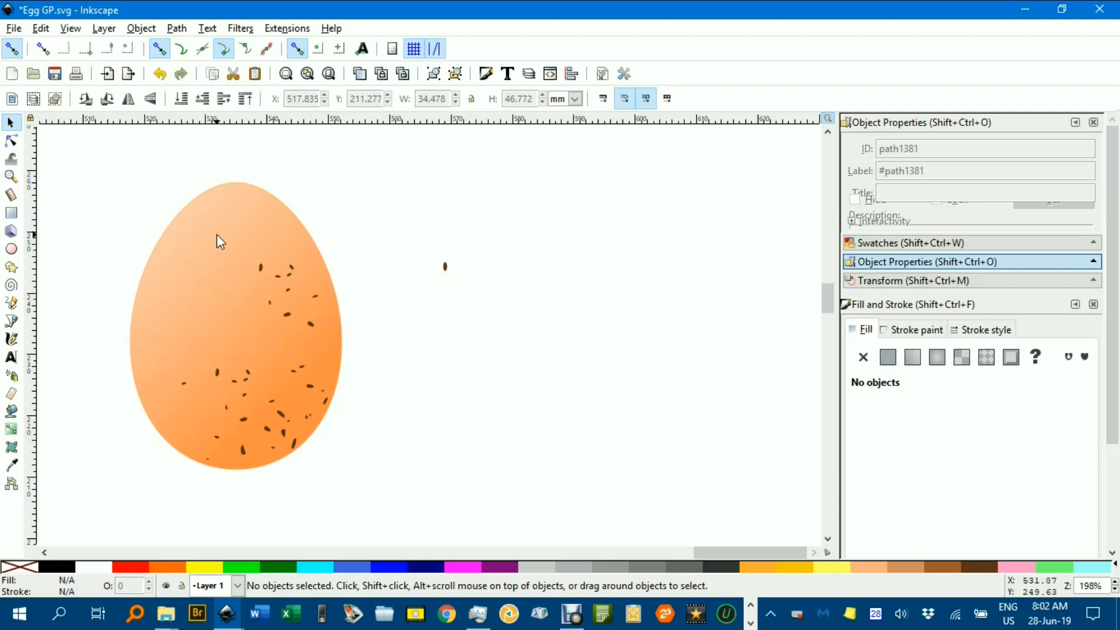
left_click(141, 30)
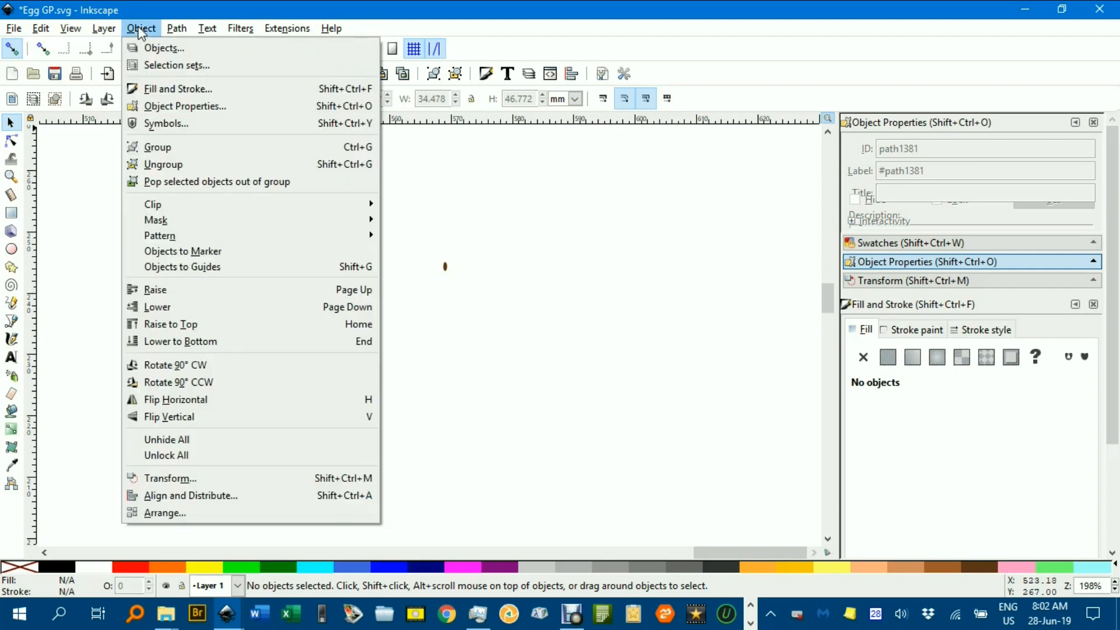
left_click(229, 454)
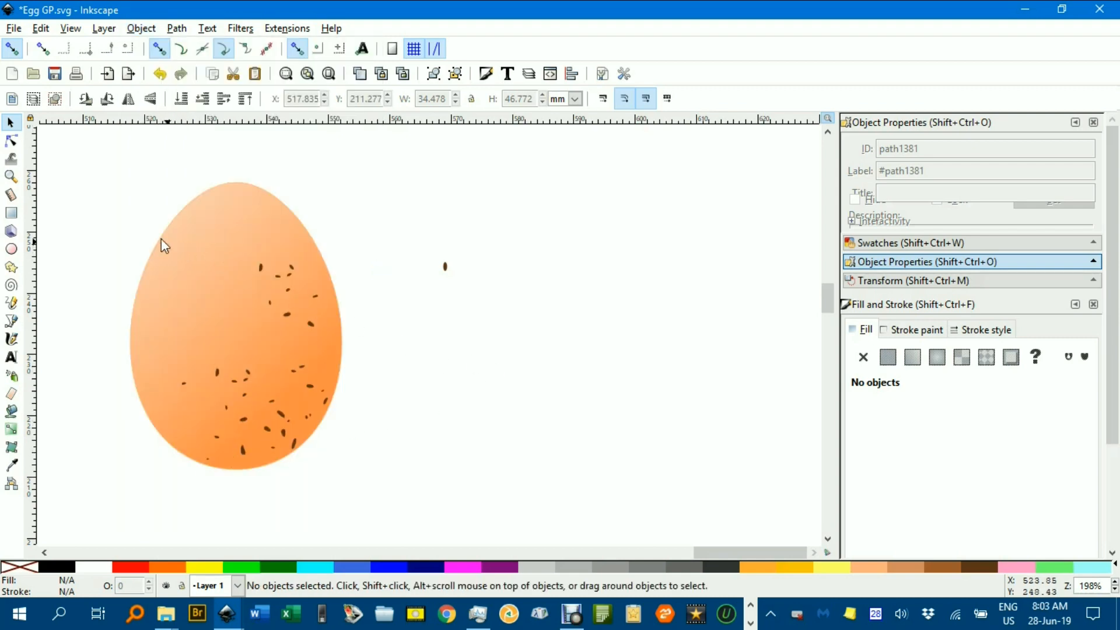
- Scale all the spots on the egg proportionally to 75% in width and height, applying the transformation to each object separately
mouse_move(98, 229)
left_mouse_down()
mouse_move(215, 251)
mouse_move(394, 503)
left_mouse_up()
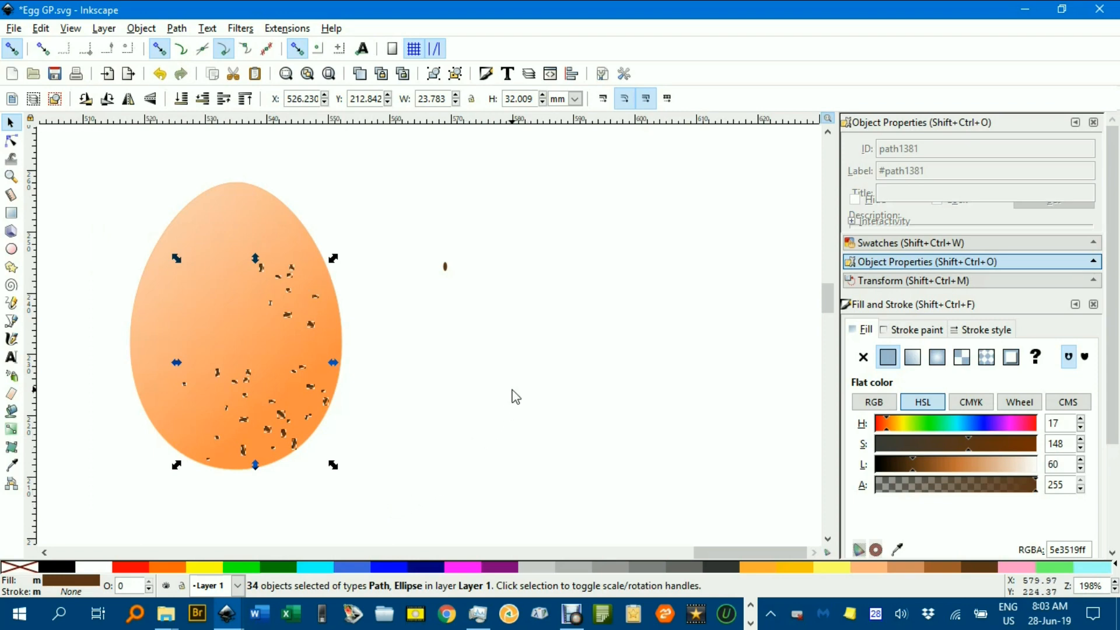
left_click(851, 281)
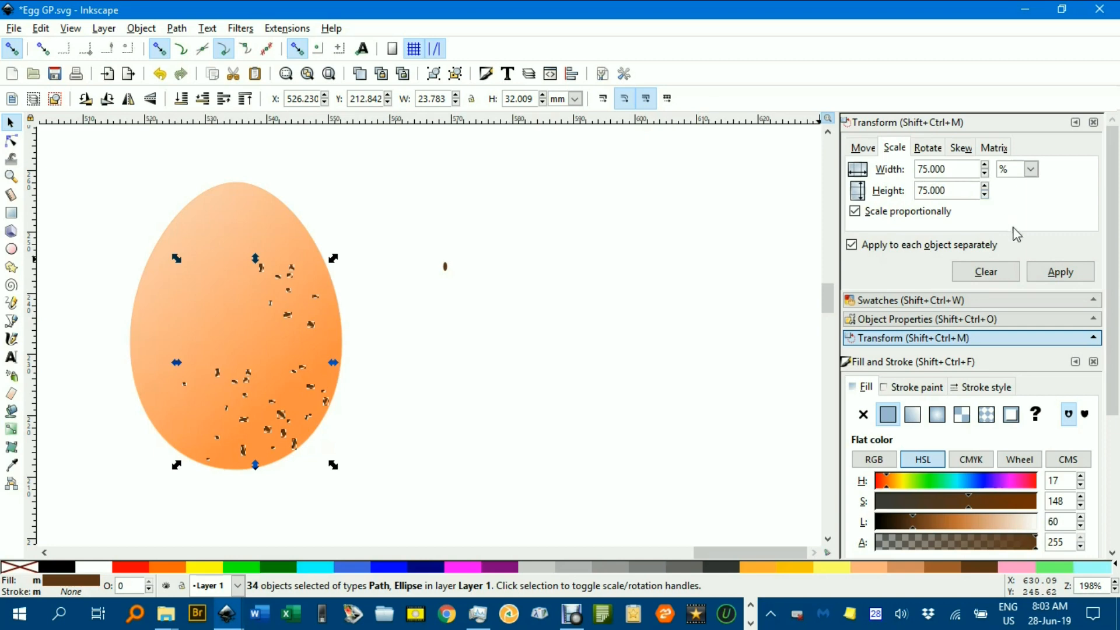
left_click(1056, 278)
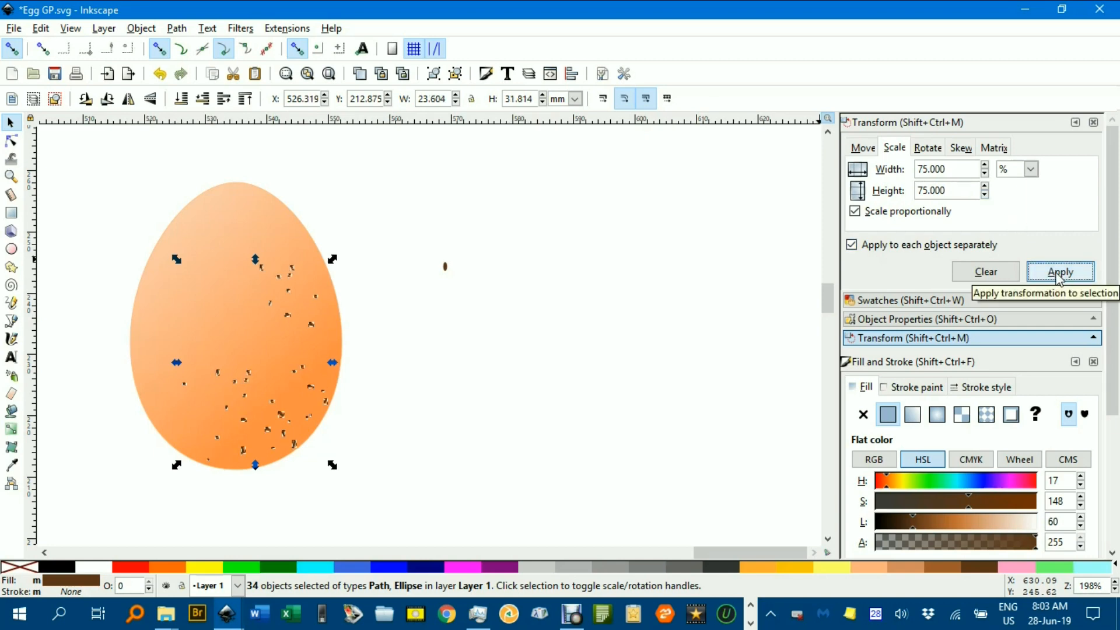
left_click(747, 281)
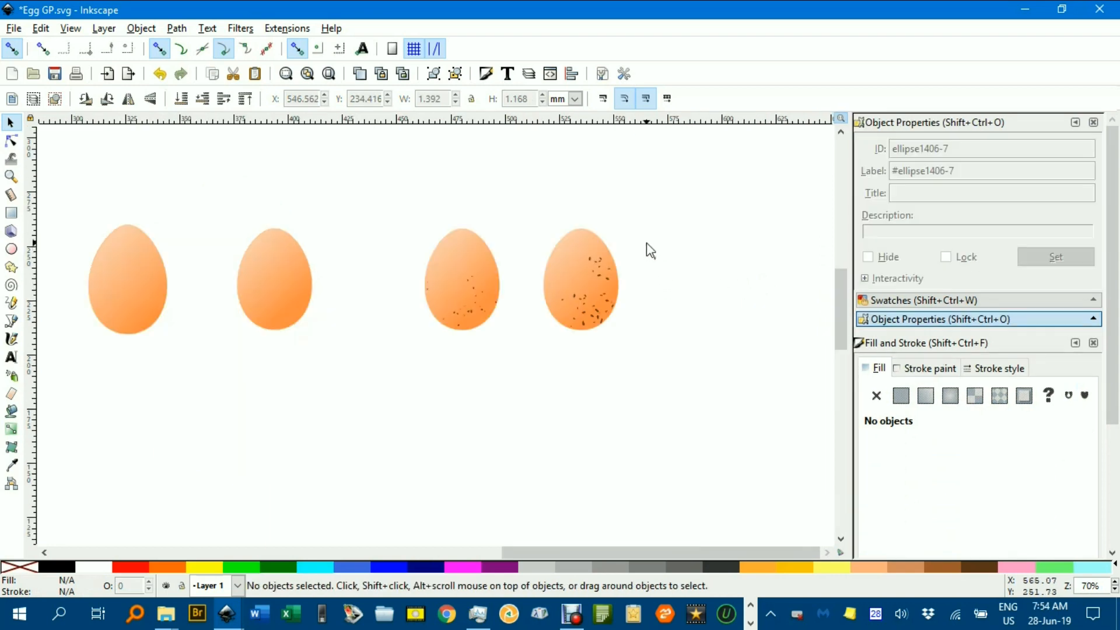
left_click_drag(646, 243, 668, 269)
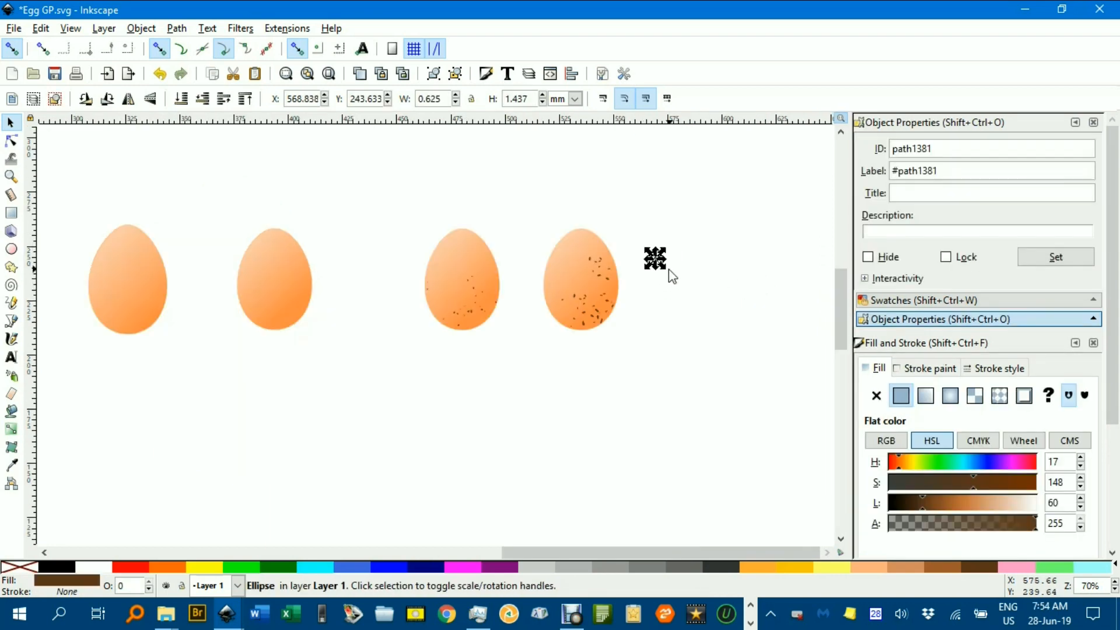
scroll(621, 313, "up", 3, "ctrl")
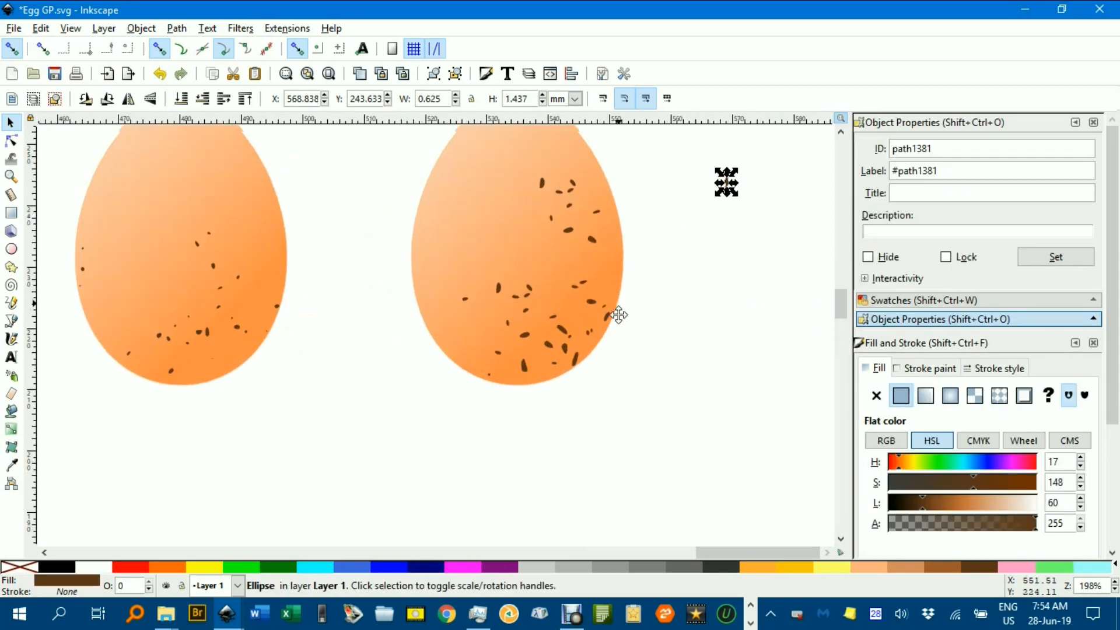
left_click(659, 383)
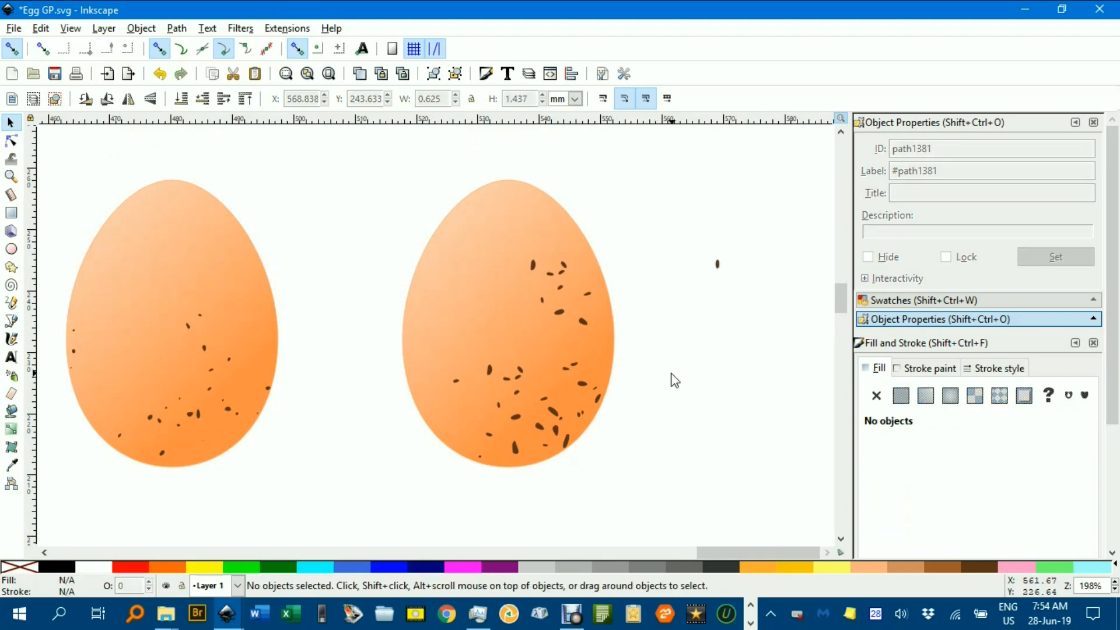